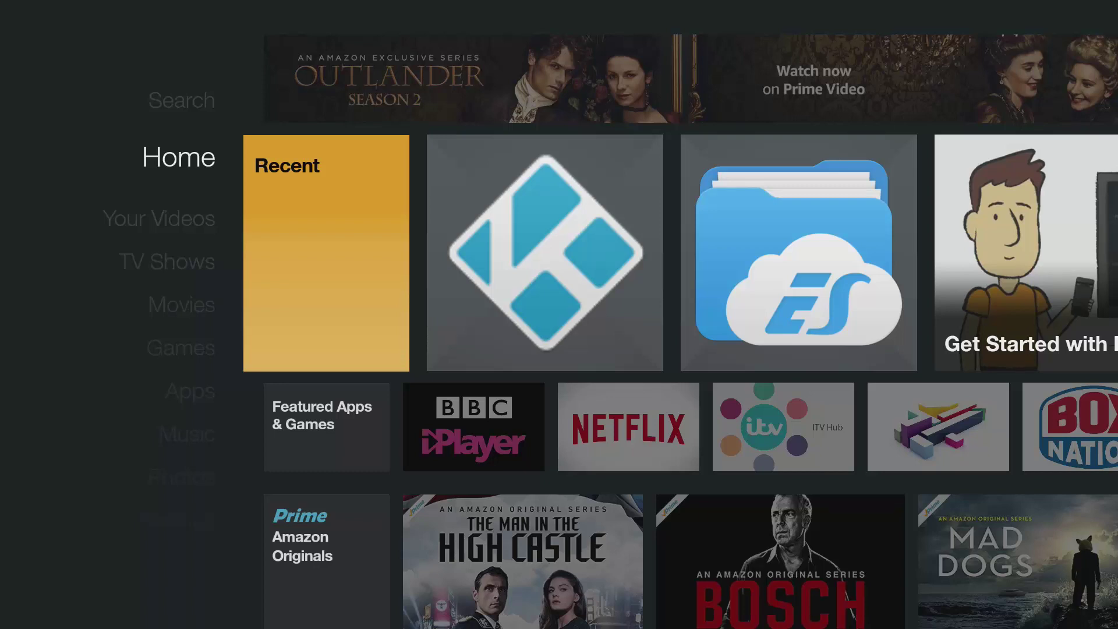
# Step: Launch Kodi's customised Pulse build and browse its menu from TV shows toward Live TV
pyautogui.press('Right')
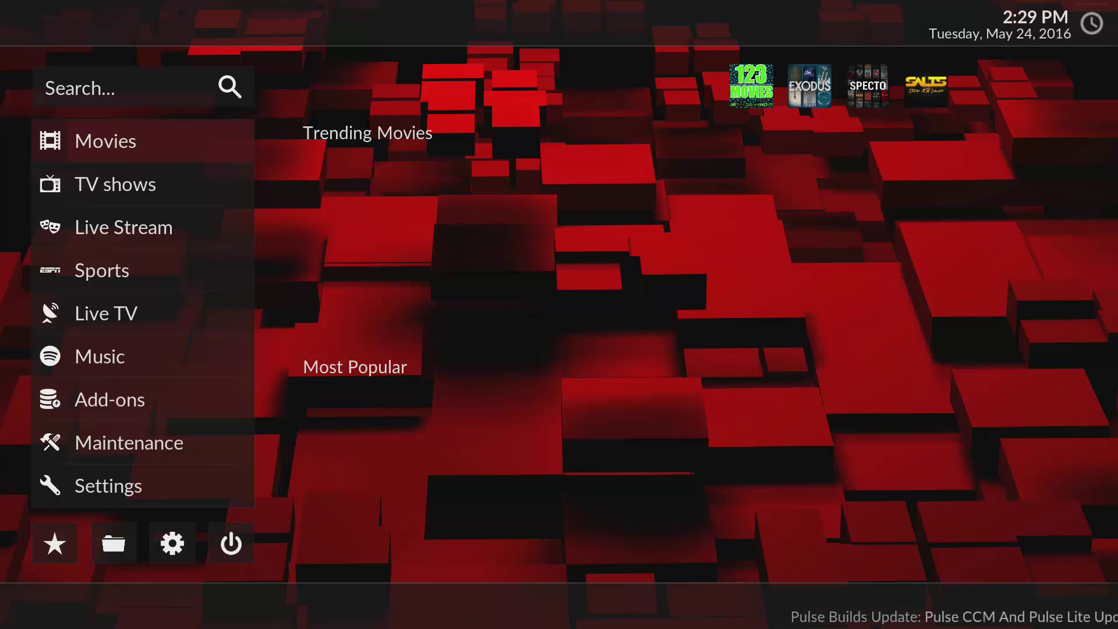
pyautogui.press('Down')
pyautogui.press('Down')
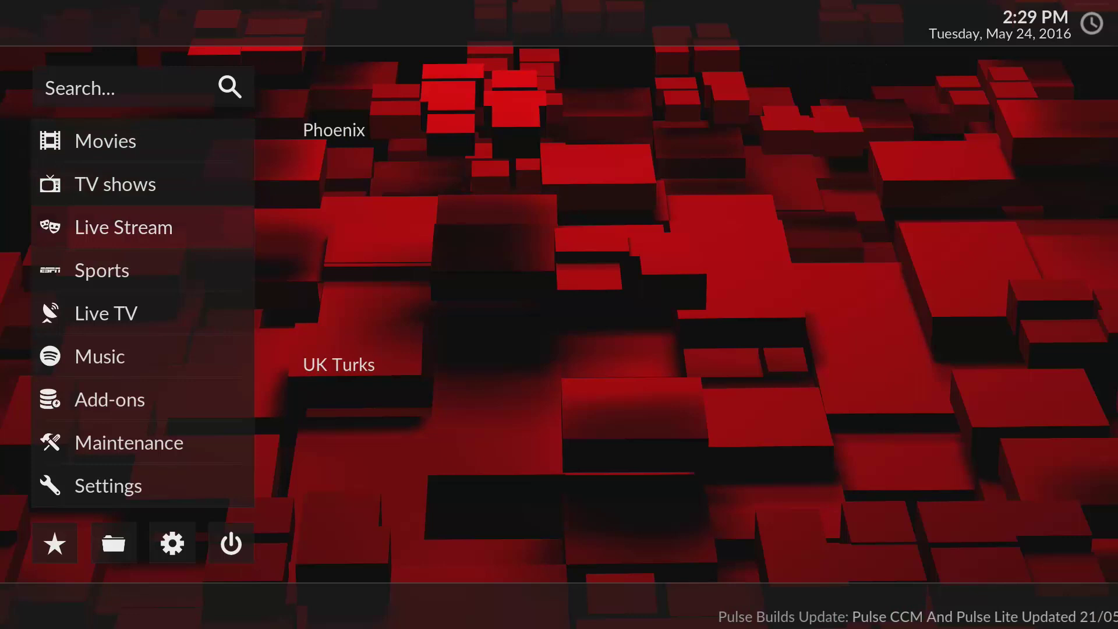
pyautogui.press('Down')
pyautogui.press('Down')
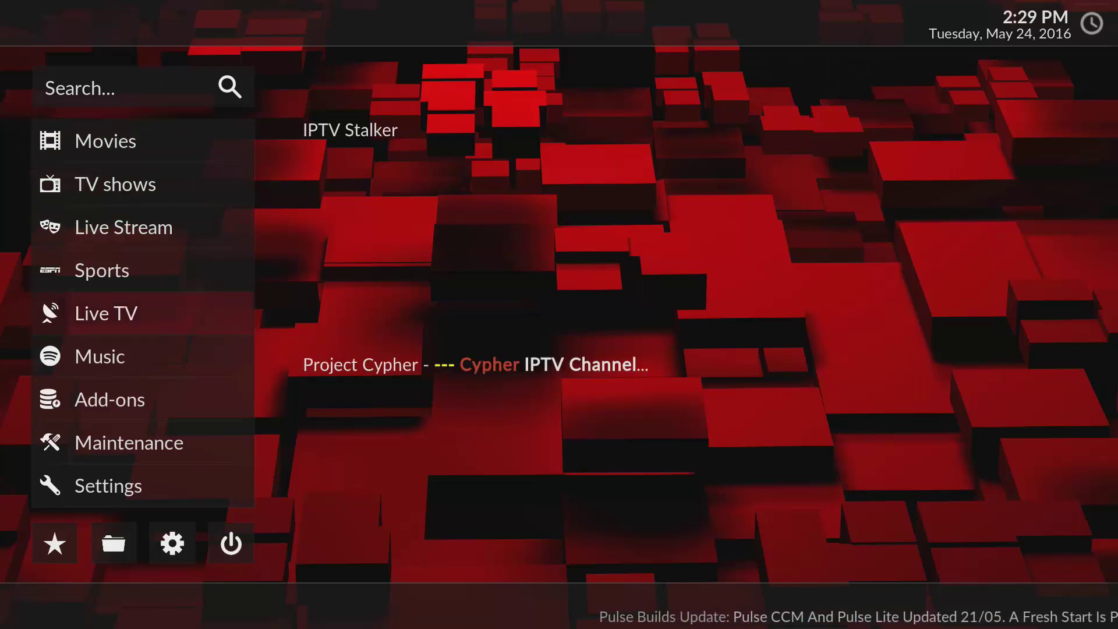
# Step: Return to the Fire TV home and go to Settings > Applications > Manage Installed Applications
pyautogui.press('Return')
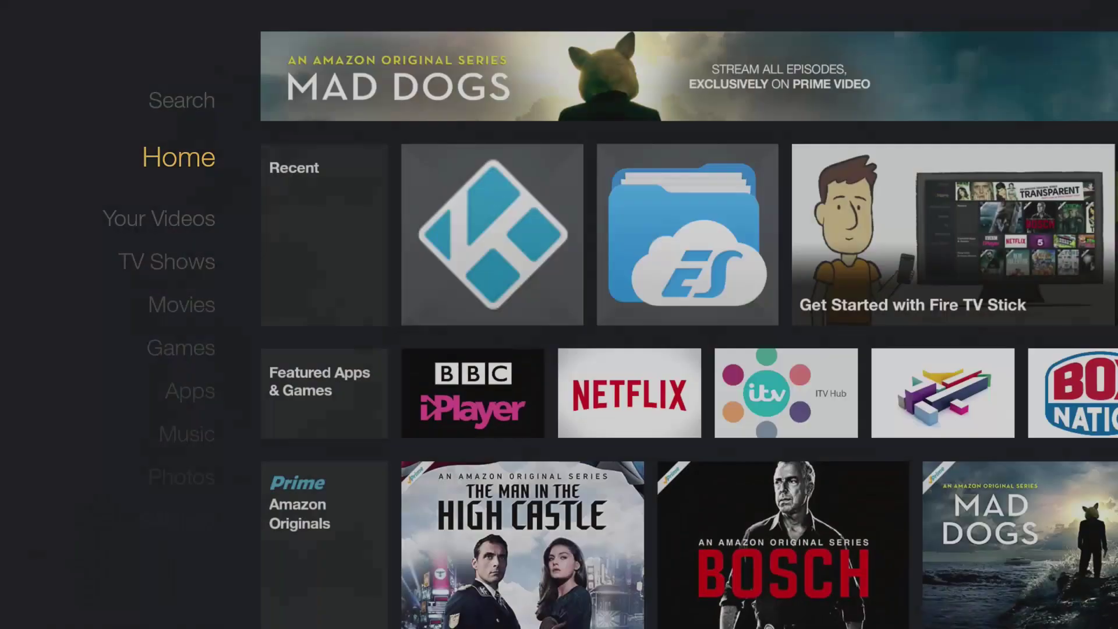
pyautogui.press('Down')
pyautogui.press('Down')
pyautogui.press('Down')
pyautogui.press('Down')
pyautogui.press('Down')
pyautogui.press('Down')
pyautogui.press('Down')
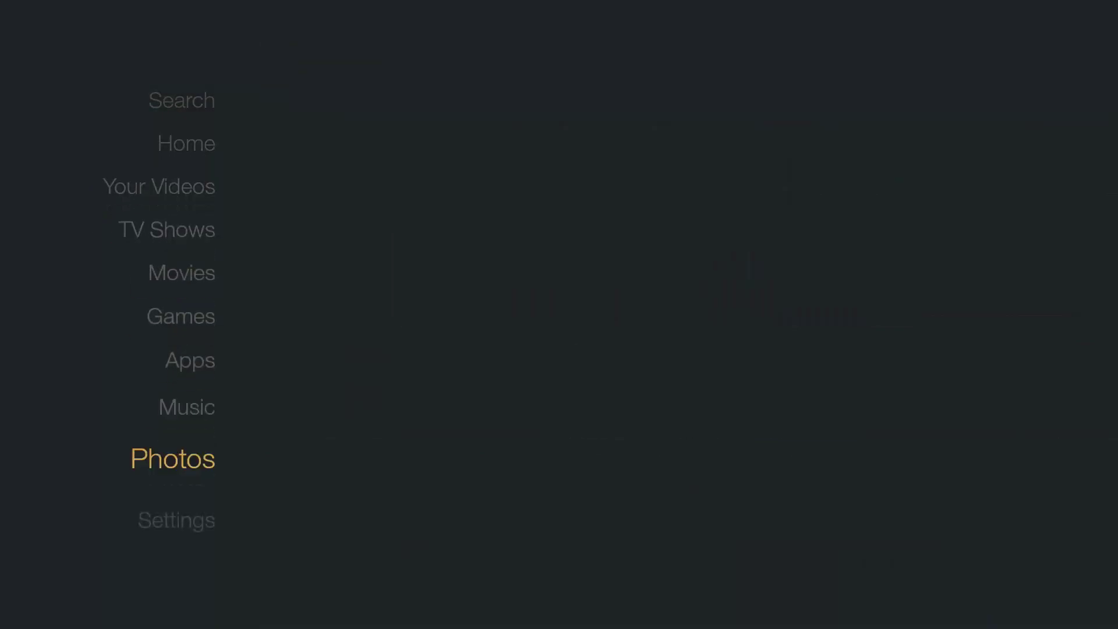
pyautogui.press('Down')
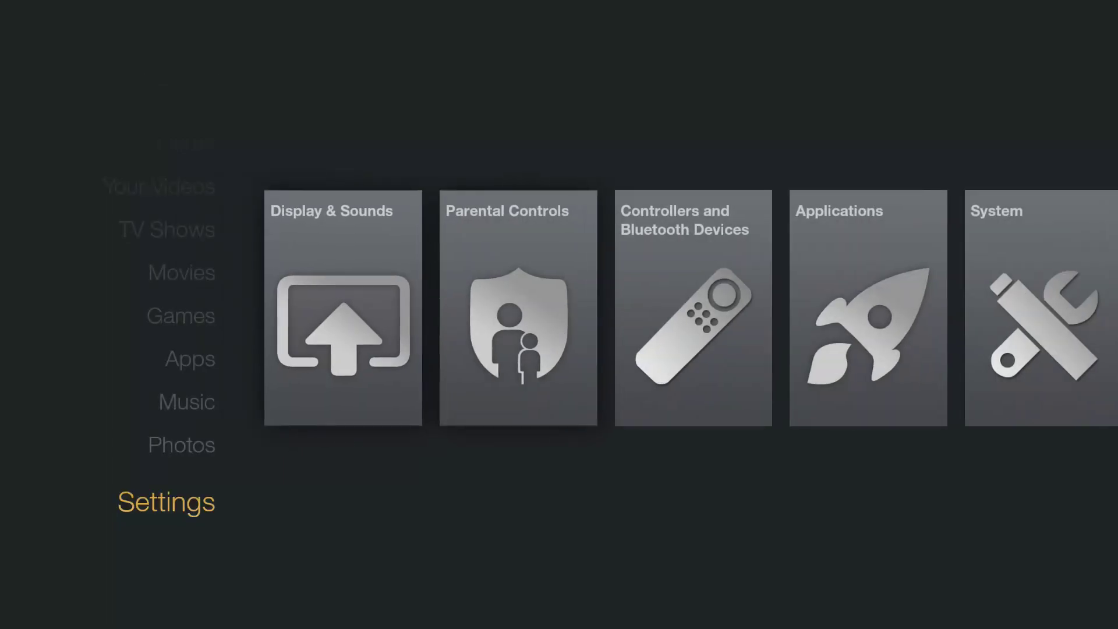
pyautogui.press('Right')
pyautogui.press('Right')
pyautogui.press('Right')
pyautogui.press('Right')
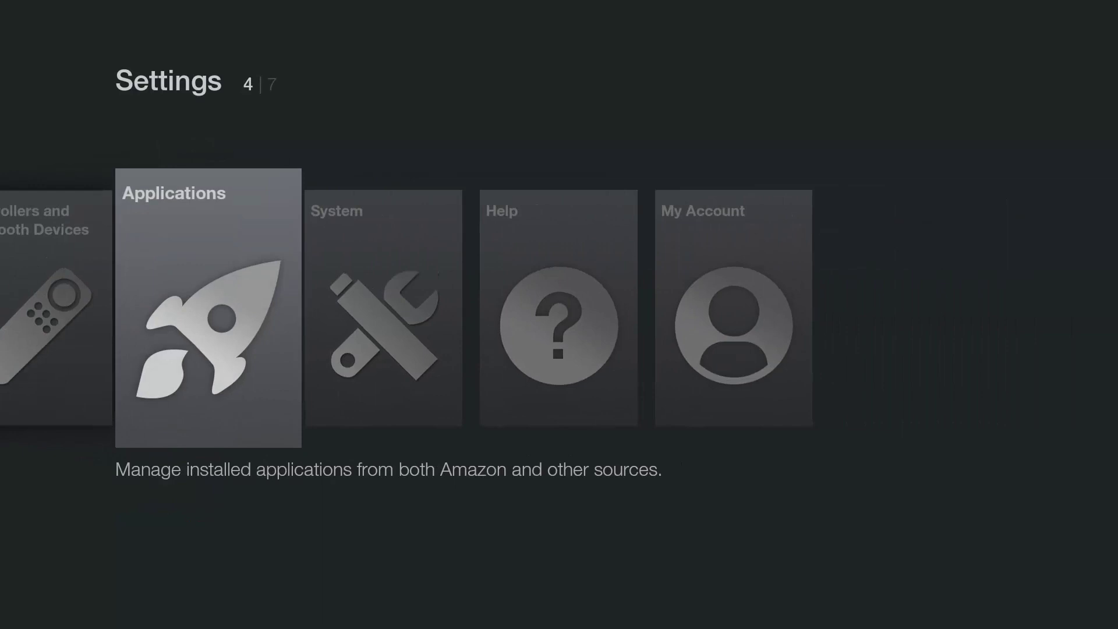
pyautogui.press('Return')
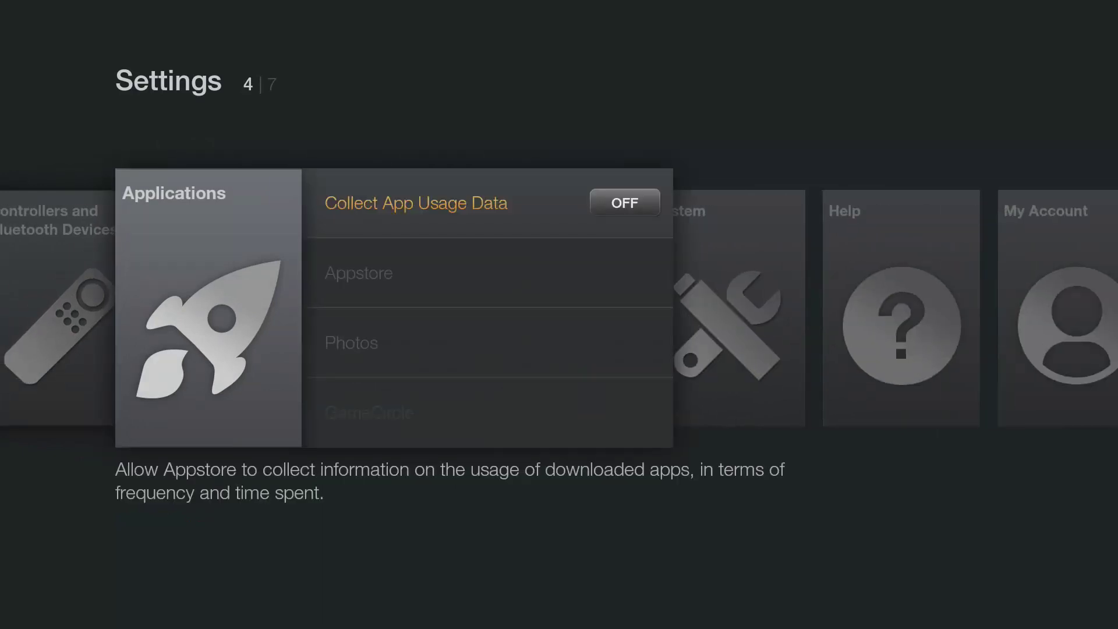
pyautogui.press('Down')
pyautogui.press('Down')
pyautogui.press('Down')
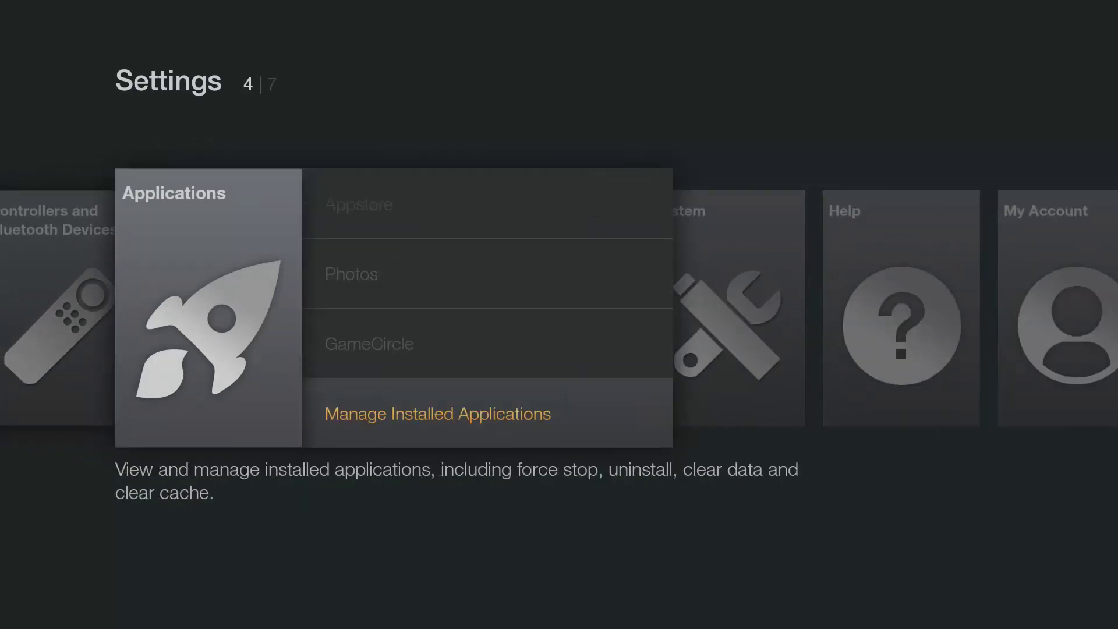
pyautogui.press('Return')
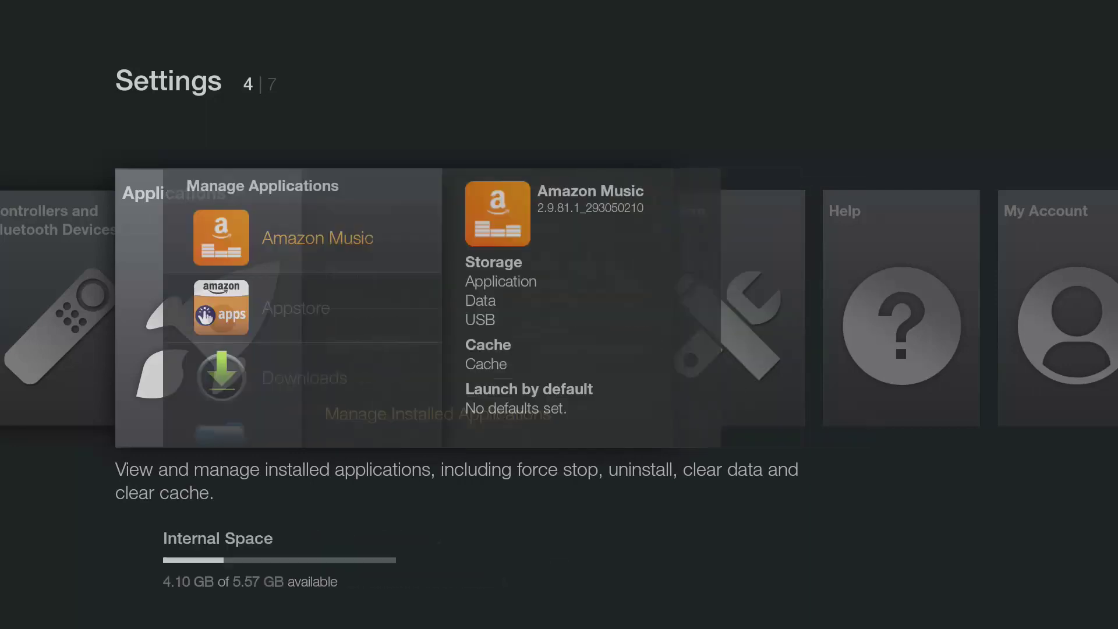
# Step: Open Kodi's page in the installed apps list and highlight Clear cache
pyautogui.press('Down')
pyautogui.press('Down')
pyautogui.press('Down')
pyautogui.press('Down')
pyautogui.press('Down')
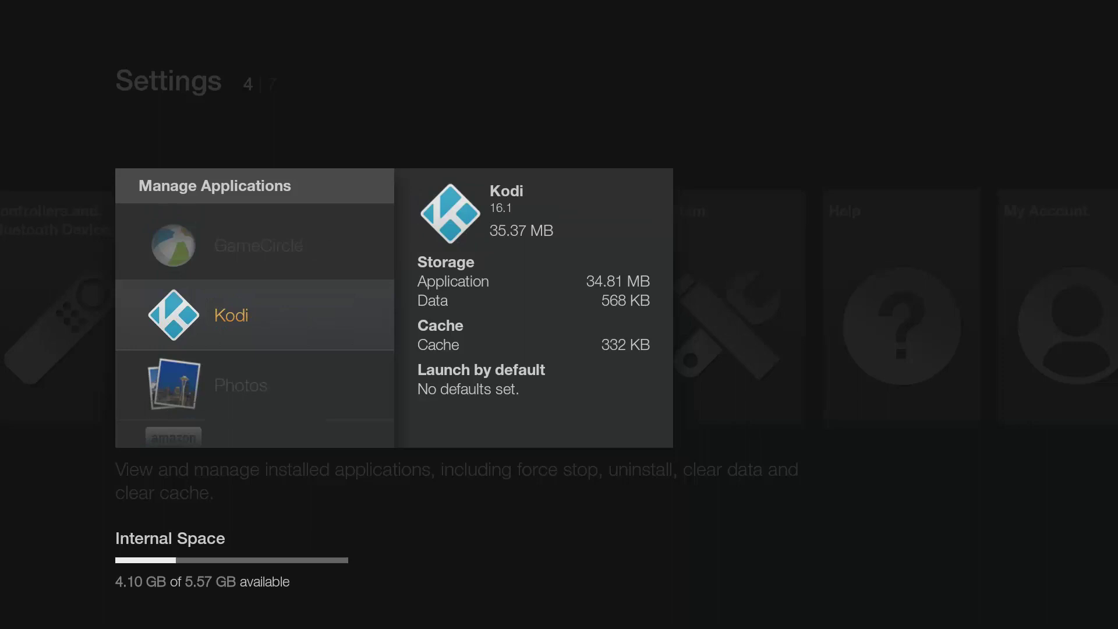
pyautogui.press('Return')
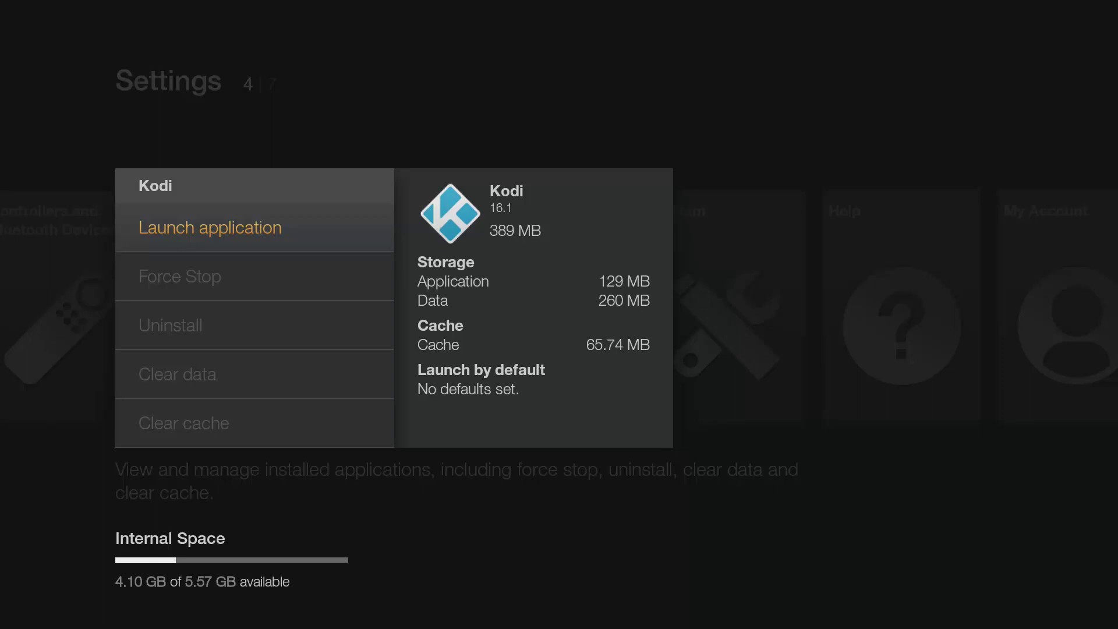
pyautogui.press('Down')
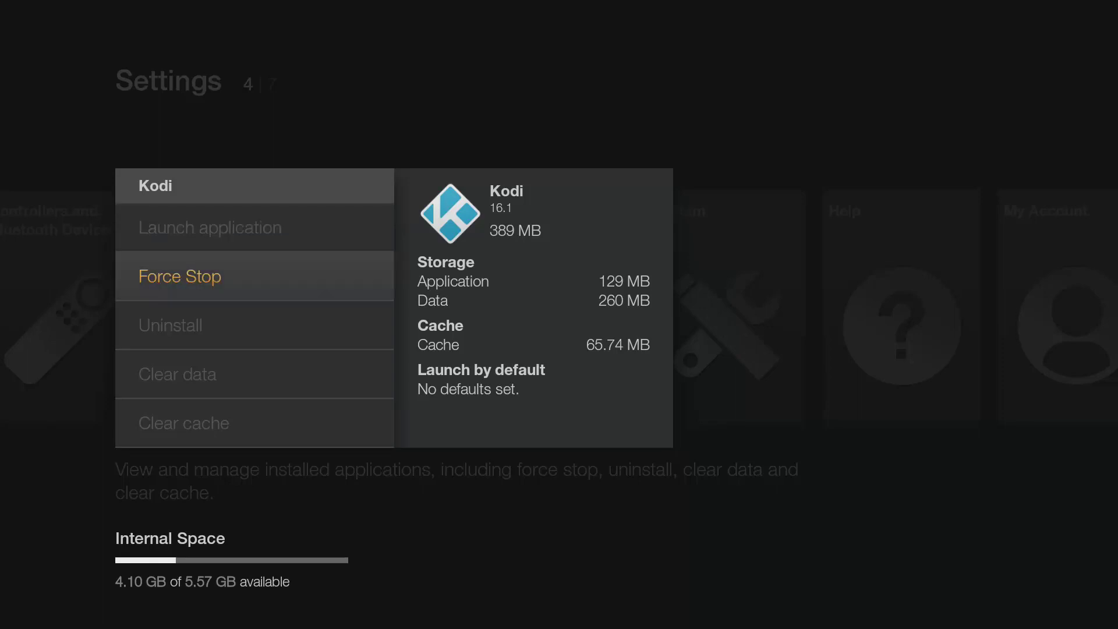
pyautogui.press('Down')
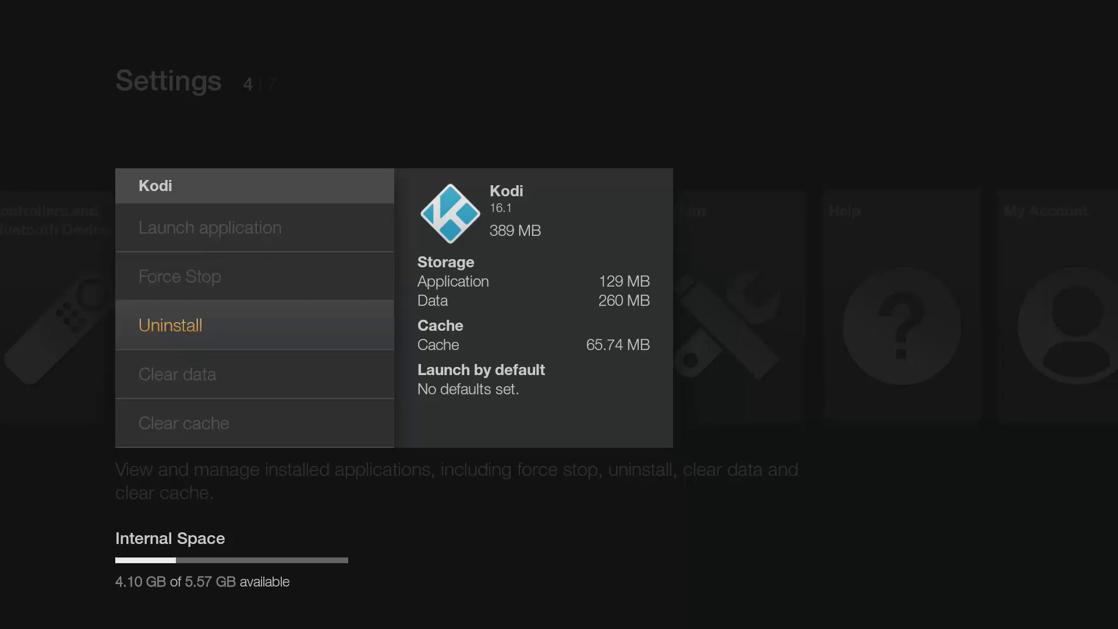
pyautogui.press('Down')
pyautogui.press('Down')
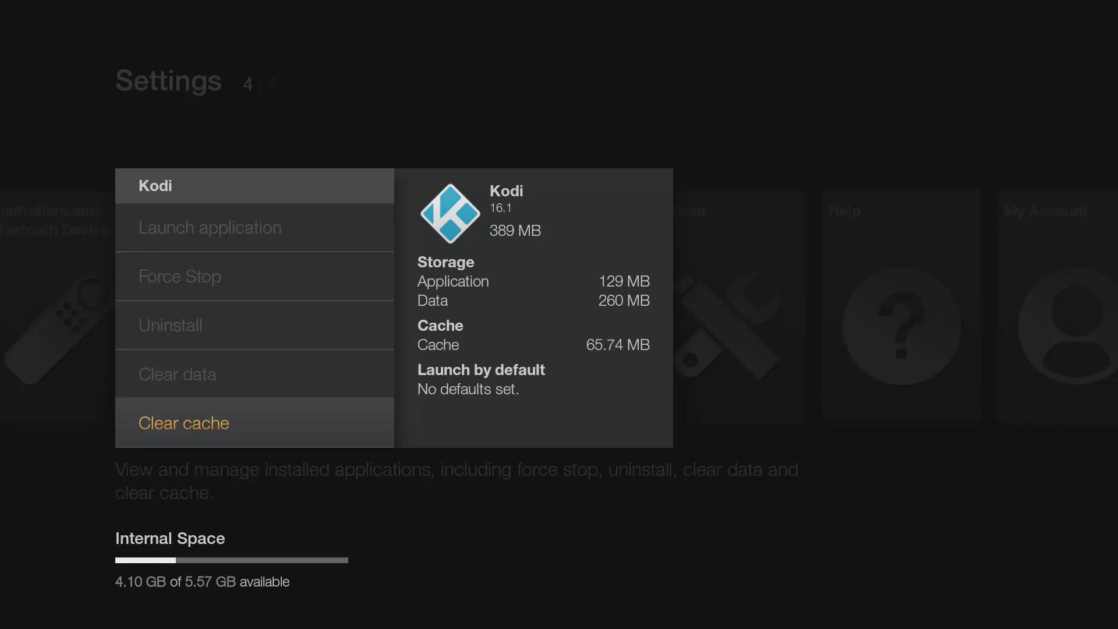
# Step: Clear Kodi's cache and data, confirming Delete app data, then back out of the app list
pyautogui.press('Return')
pyautogui.press('Up')
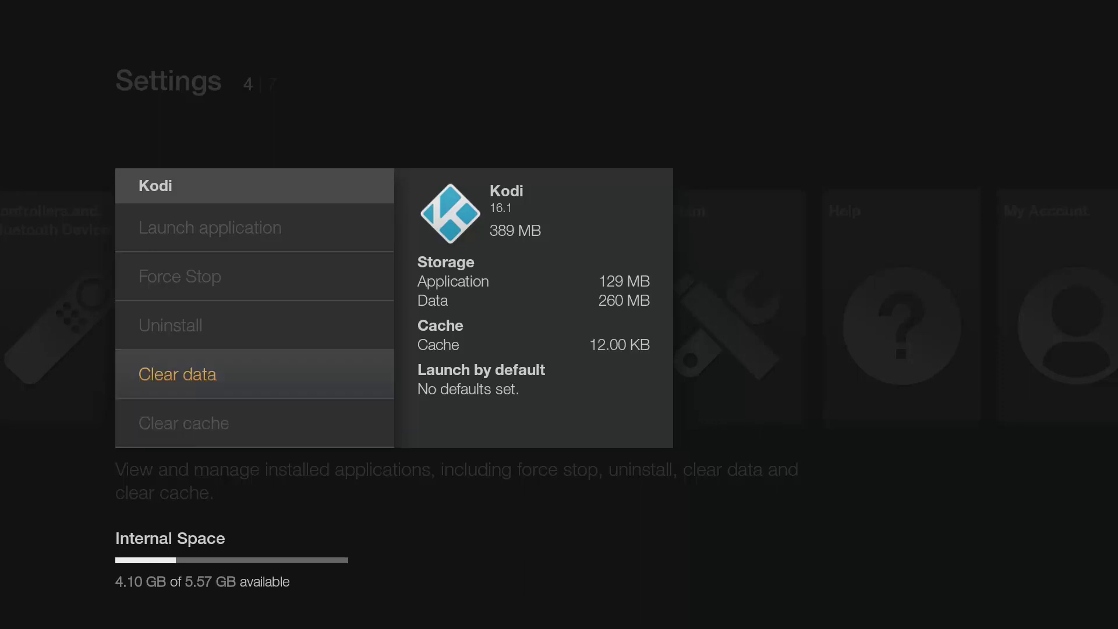
pyautogui.press('Return')
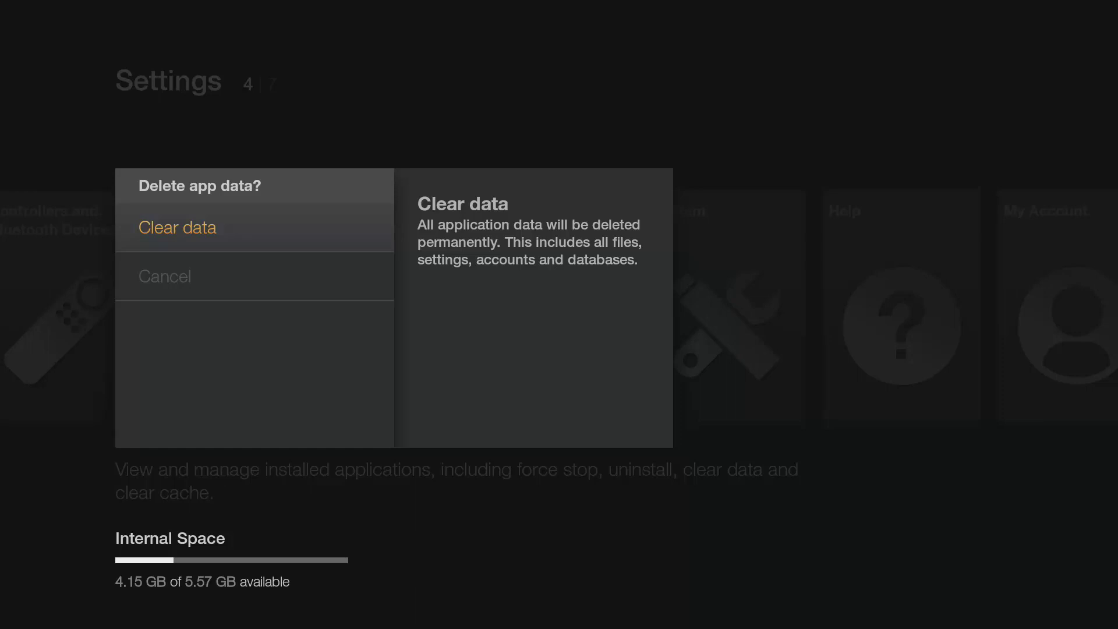
pyautogui.press('Return')
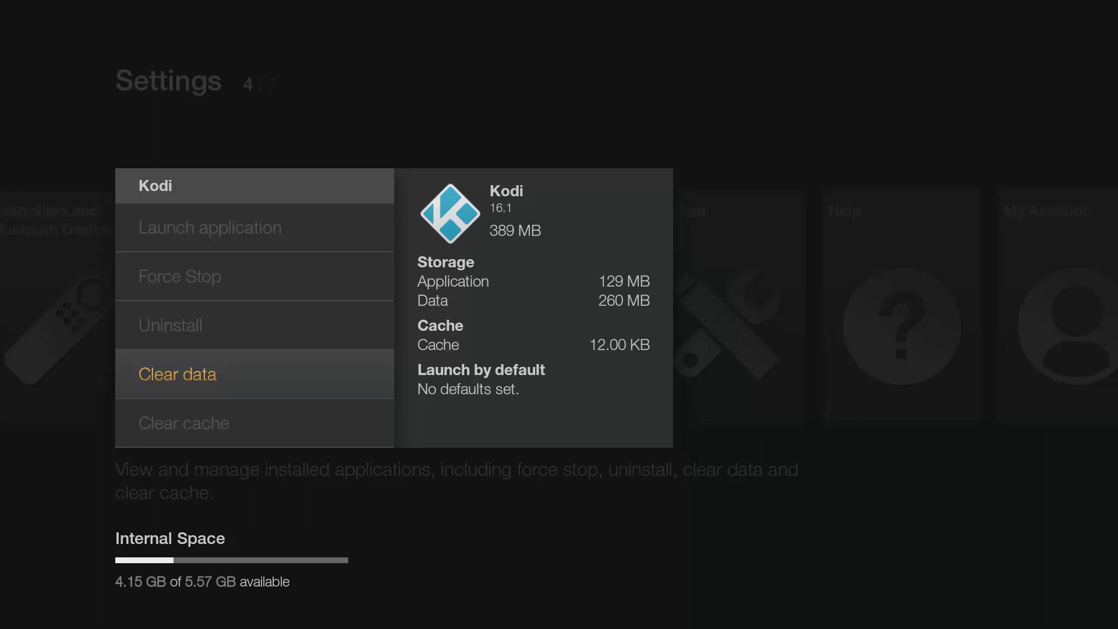
pyautogui.press('Return')
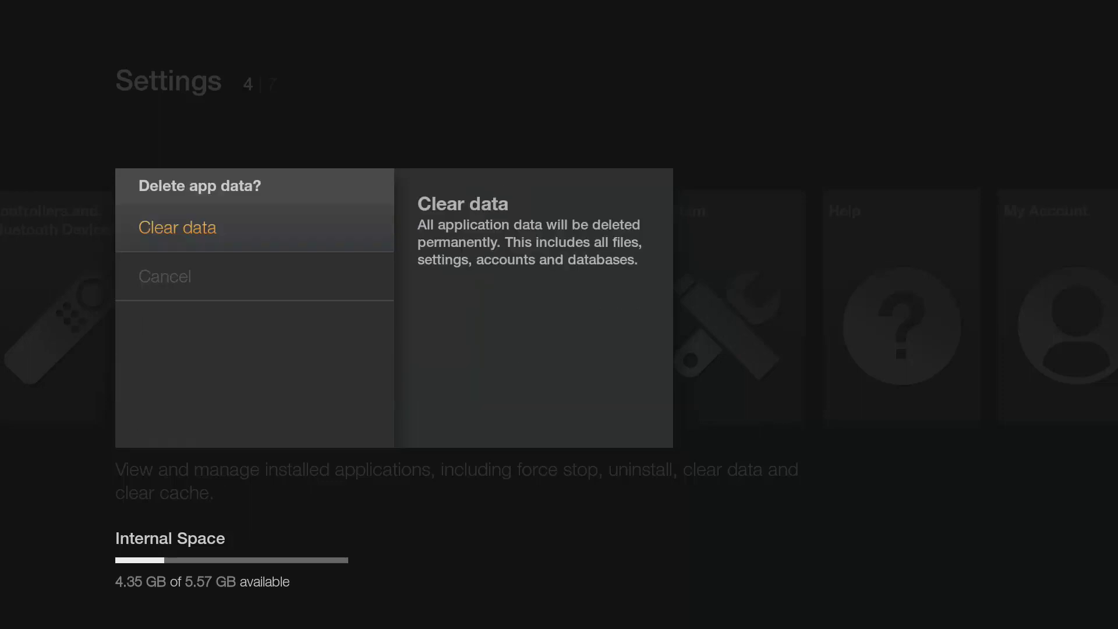
pyautogui.press('Return')
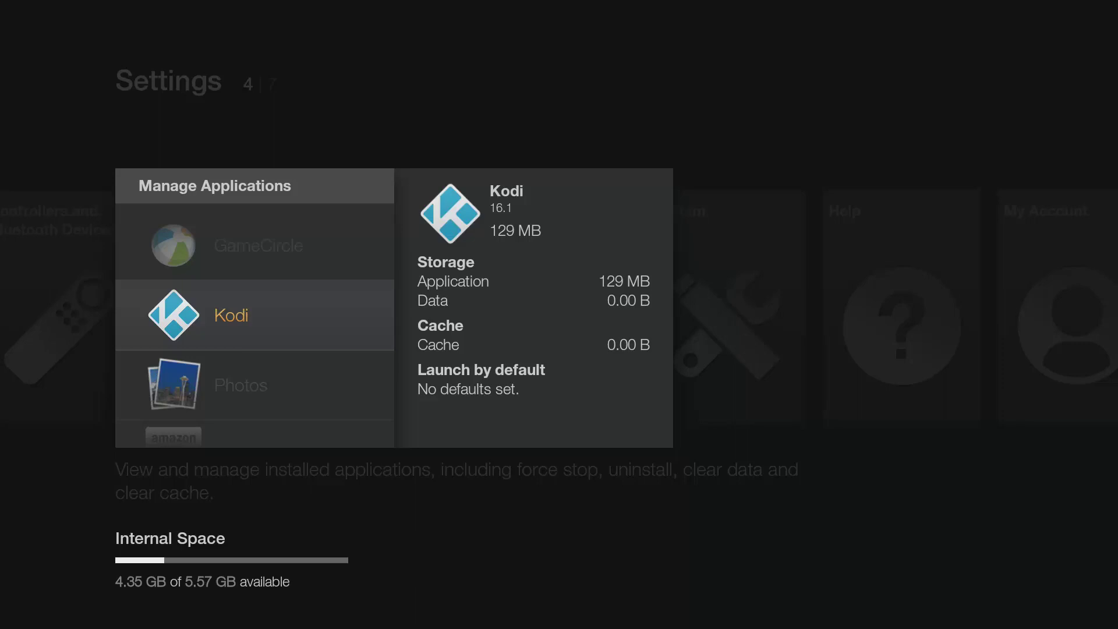
pyautogui.press('Escape')
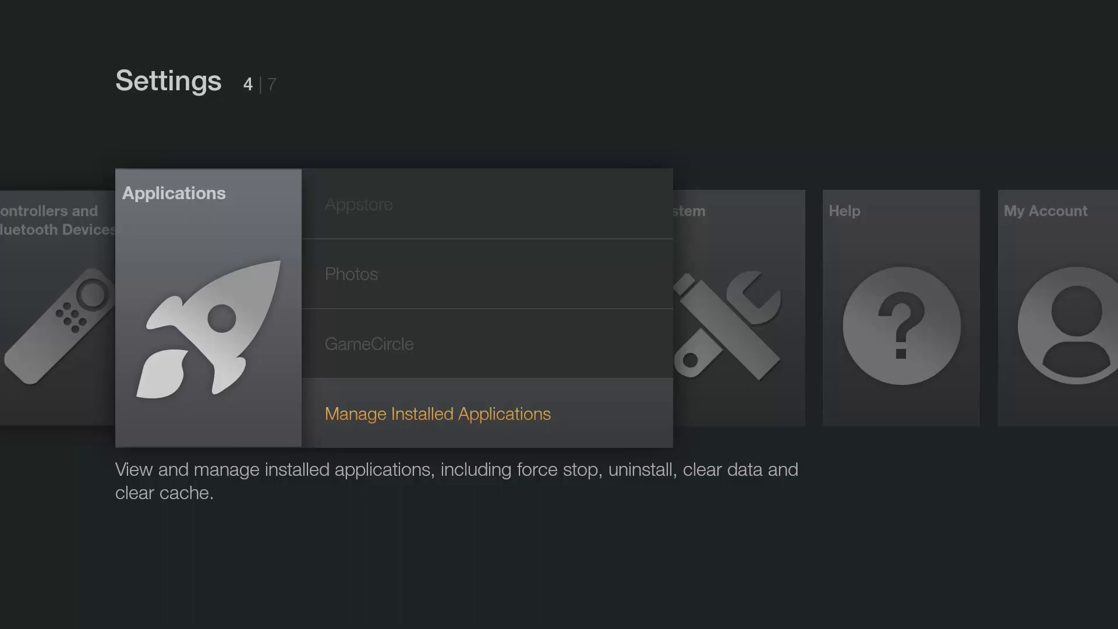
# Step: Reopen Manage Installed Applications to relaunch Kodi
pyautogui.press('Return')
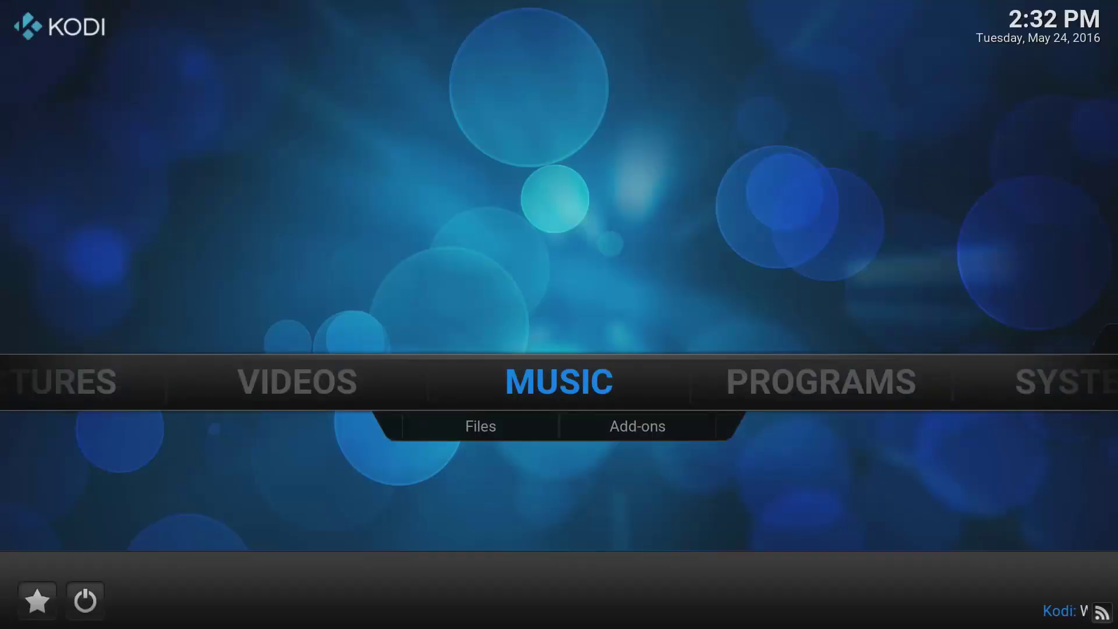
# Step: Open Kodi's Videos > Add-ons list, dismiss the first-run help, and return home
pyautogui.press('Right')
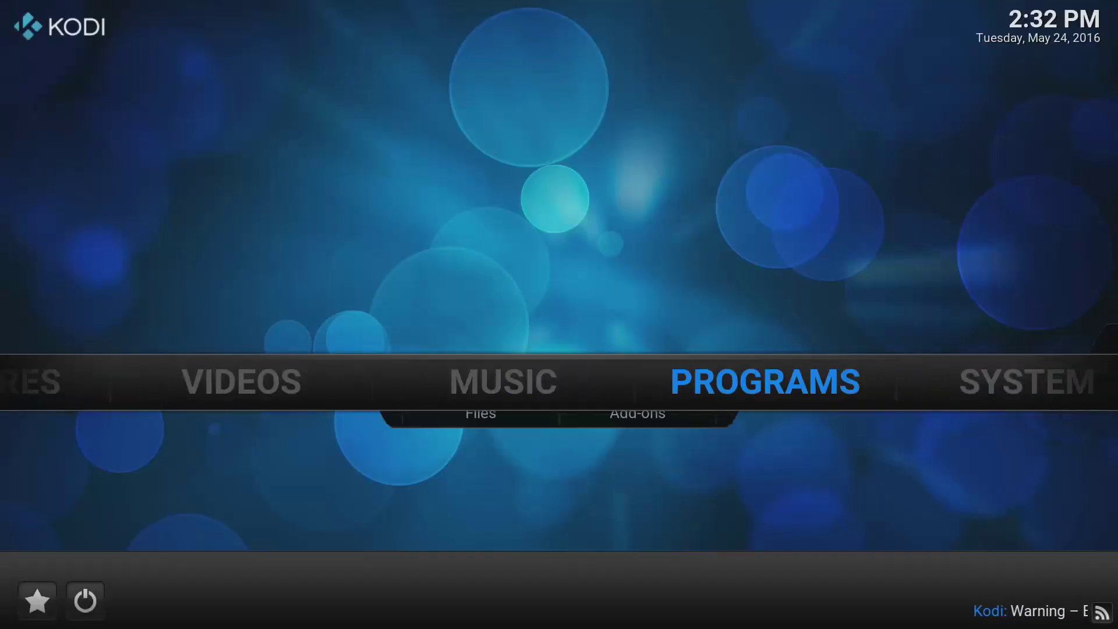
pyautogui.press('Right')
pyautogui.press('Right')
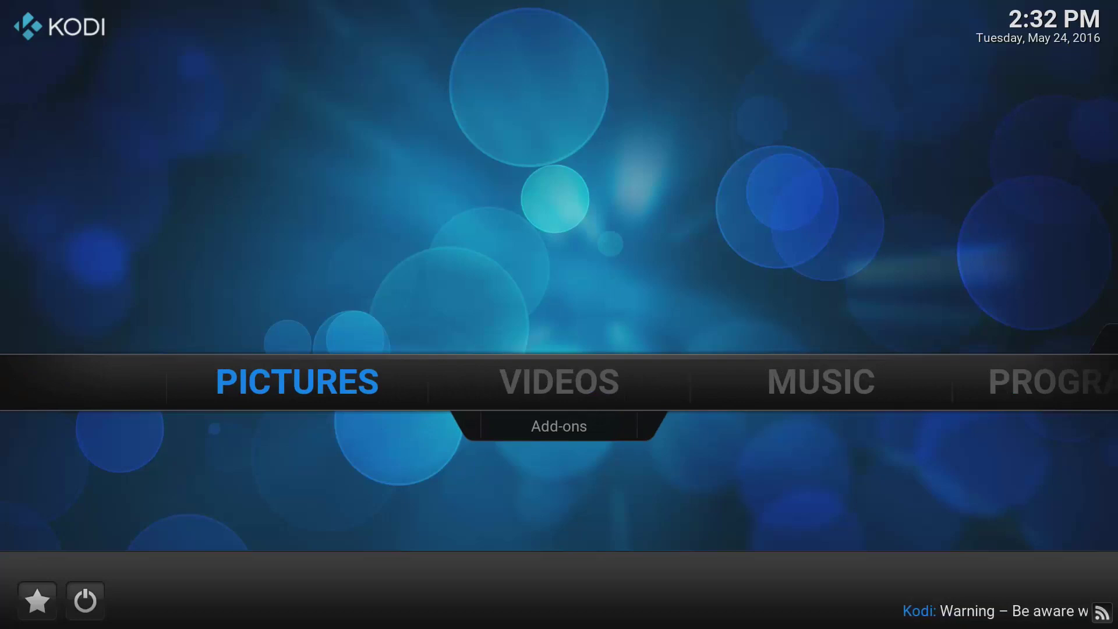
pyautogui.press('Right')
pyautogui.press('Down')
pyautogui.press('Right')
pyautogui.press('Return')
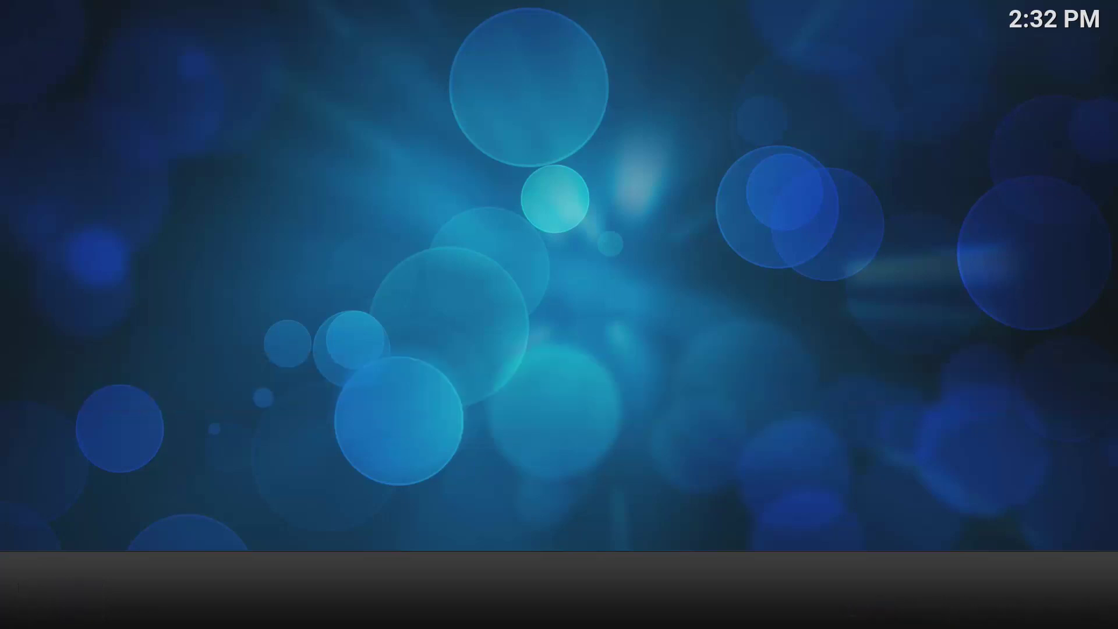
pyautogui.press('Return')
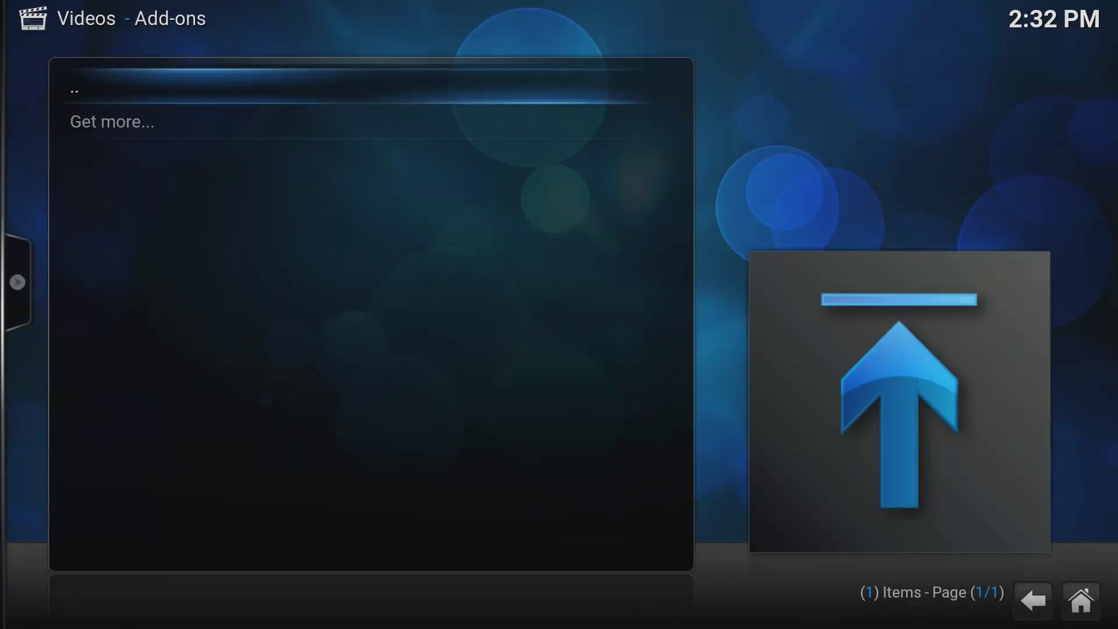
pyautogui.press('Escape')
# Step: Check System > Settings > Add-ons for updates, then return home to the power options
pyautogui.press('Right')
pyautogui.press('Right')
pyautogui.press('Right')
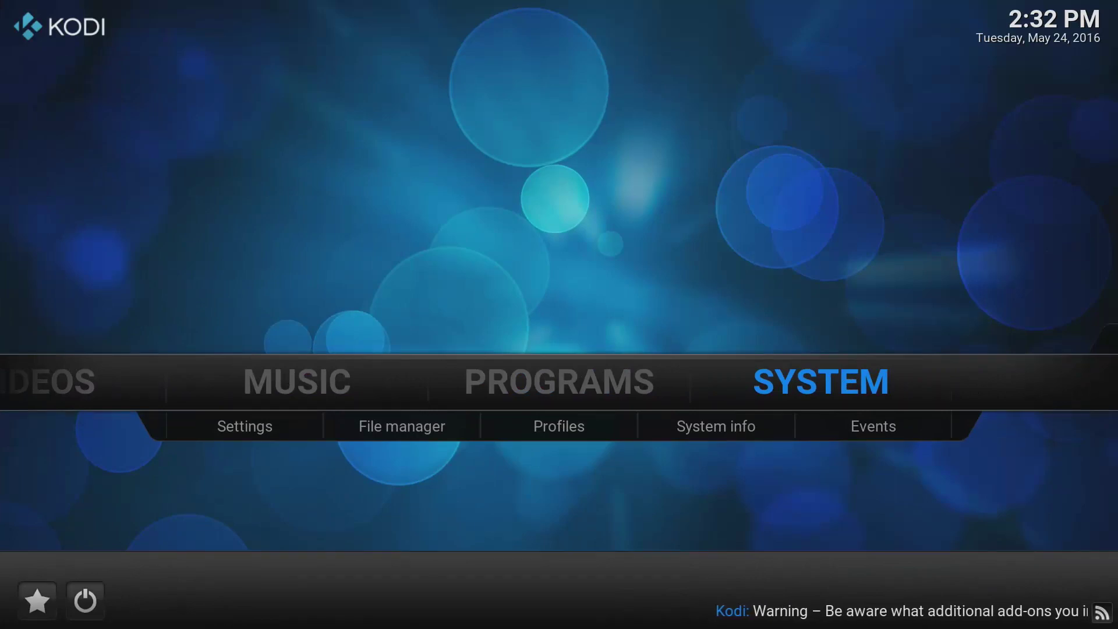
pyautogui.press('Return')
pyautogui.press('Down')
pyautogui.press('Down')
pyautogui.press('Down')
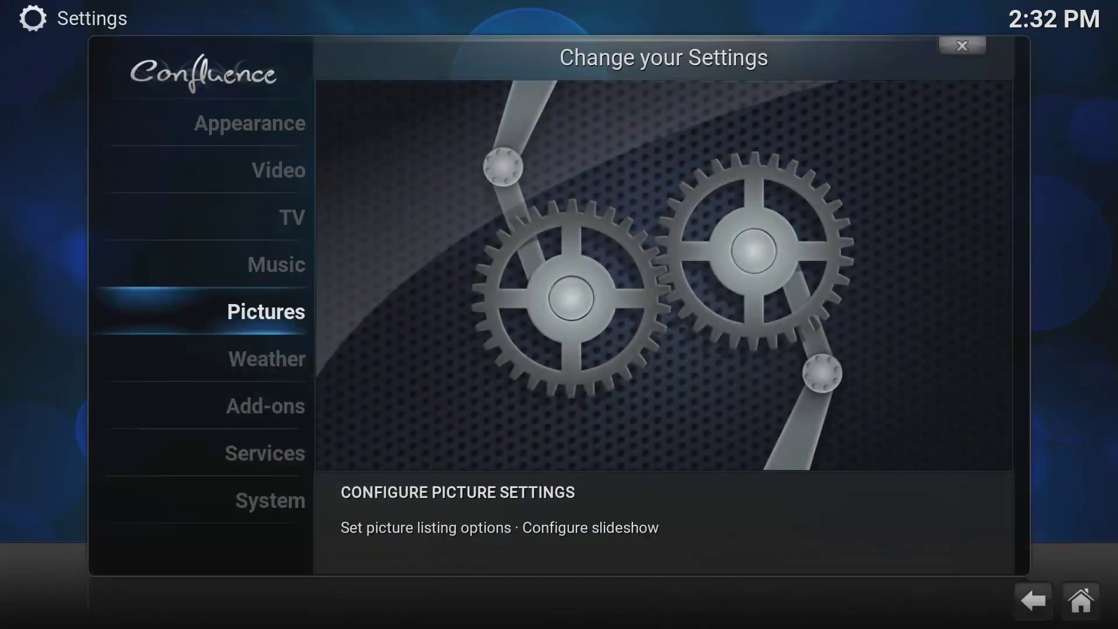
pyautogui.press('Down')
pyautogui.press('Down')
pyautogui.press('Return')
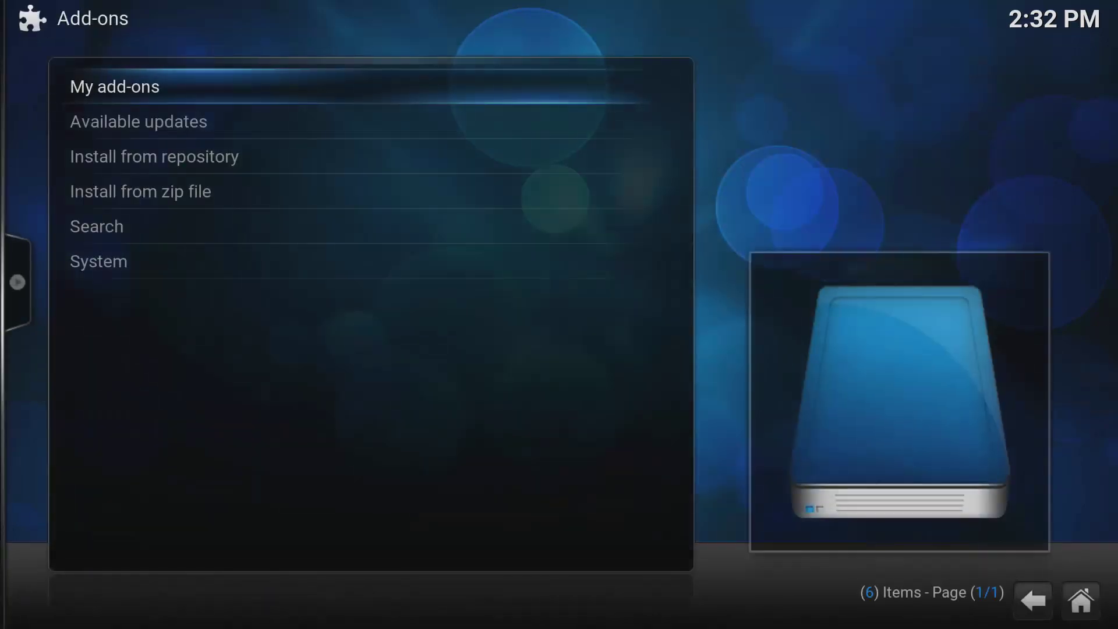
pyautogui.press('Down')
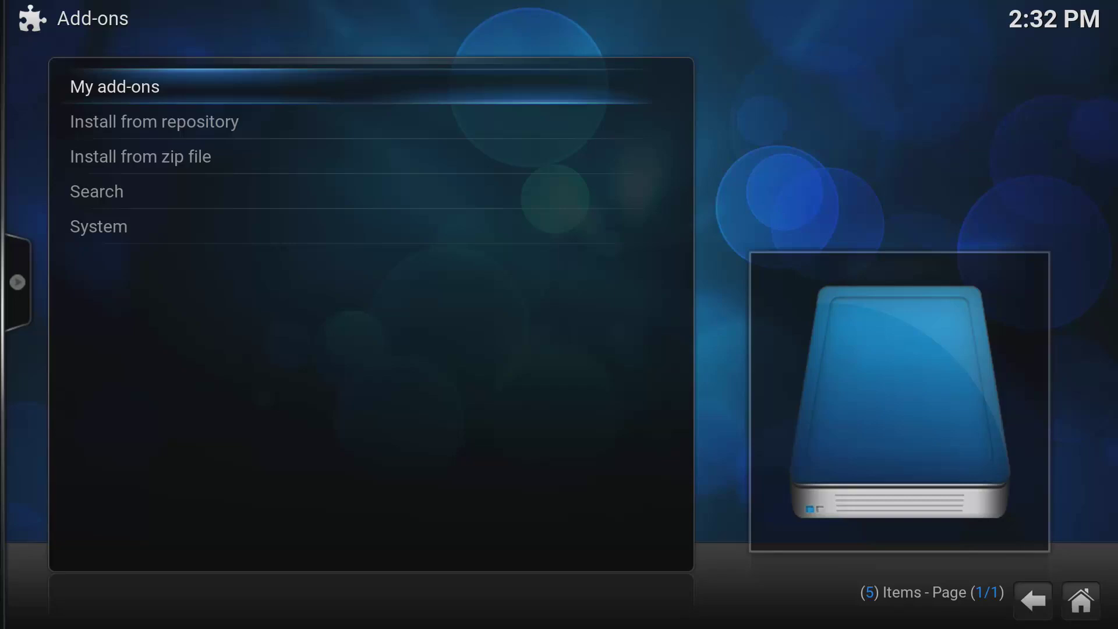
pyautogui.press('BackSpace')
pyautogui.press('BackSpace')
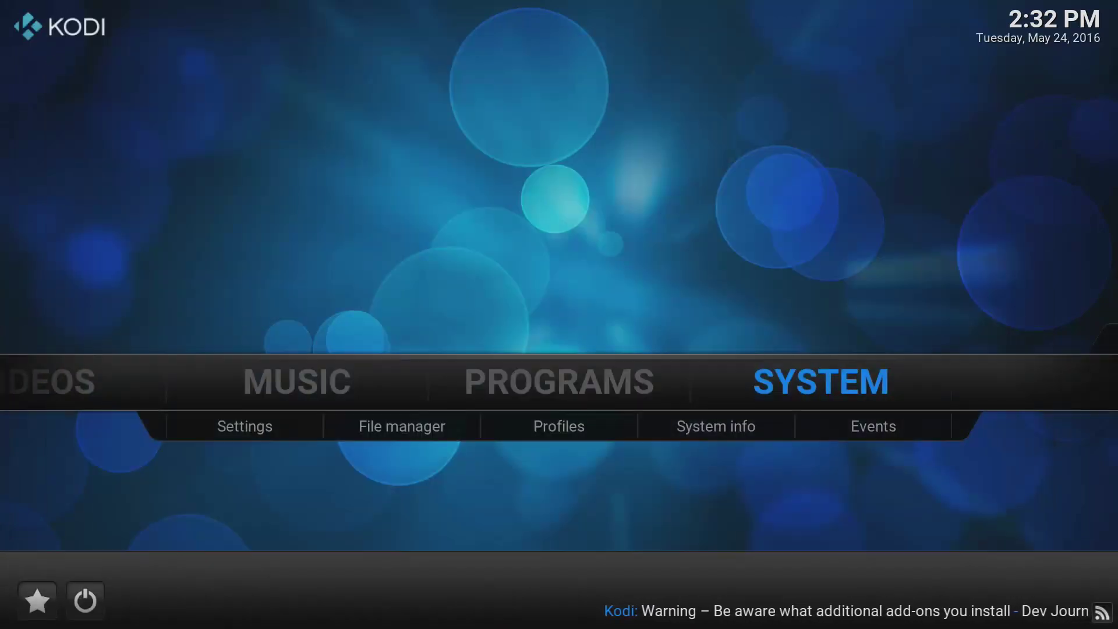
pyautogui.press('Down')
pyautogui.press('Down')
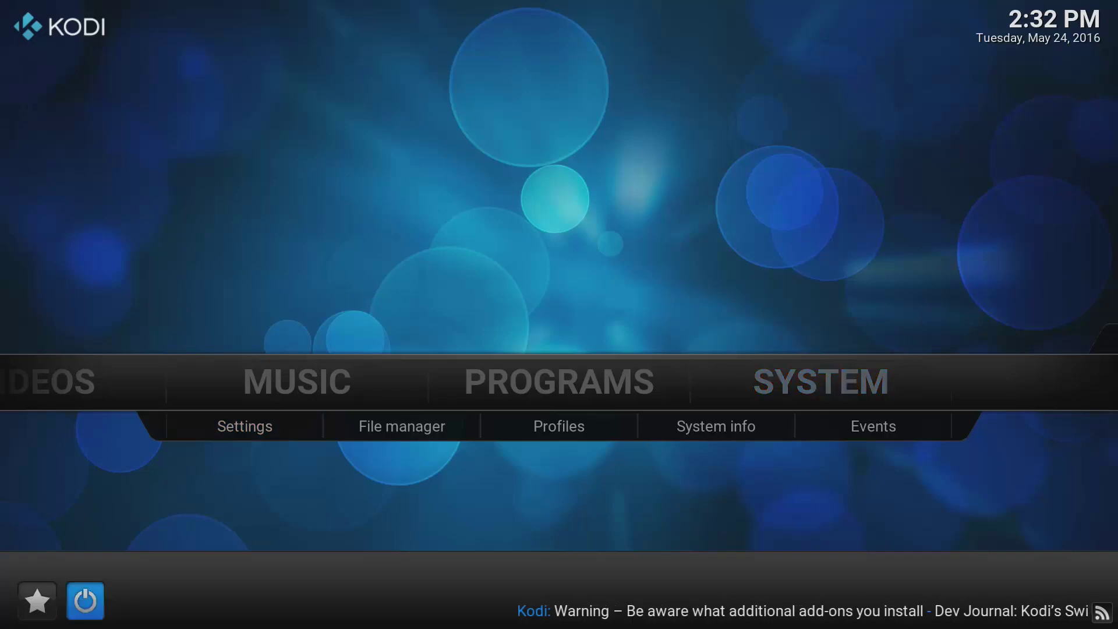